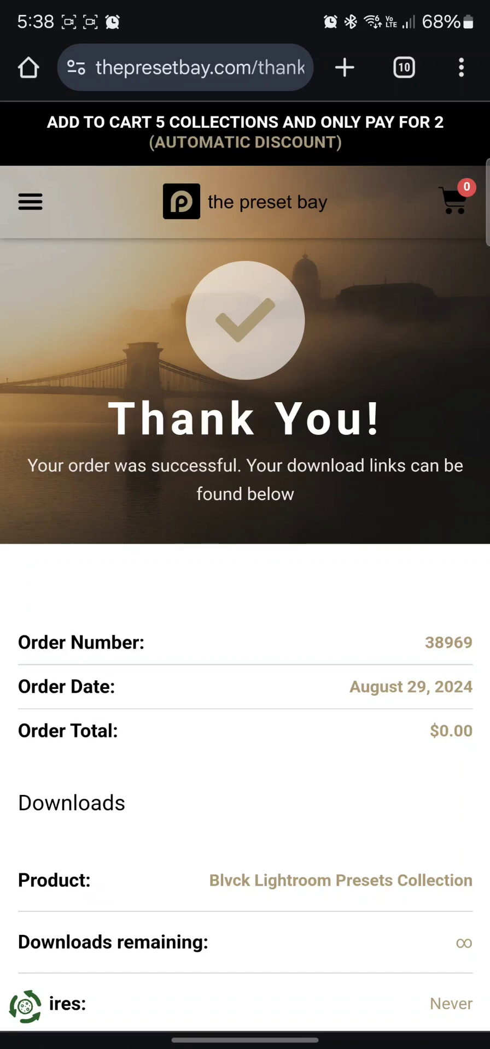
- Scroll the Thank You page down to the Blvck Collection Presets (ZIP) download
scroll(244, 547, down, 7)
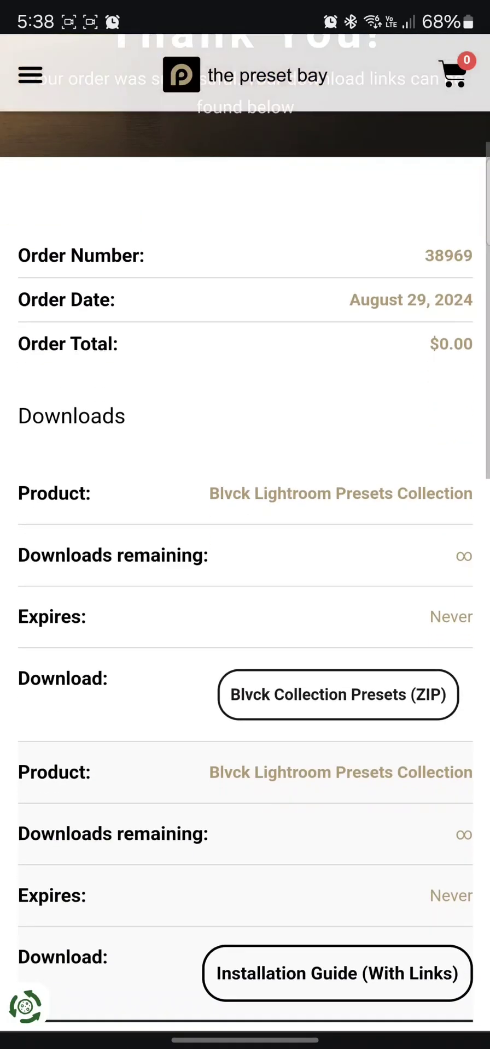
scroll(90, 874, down, 3)
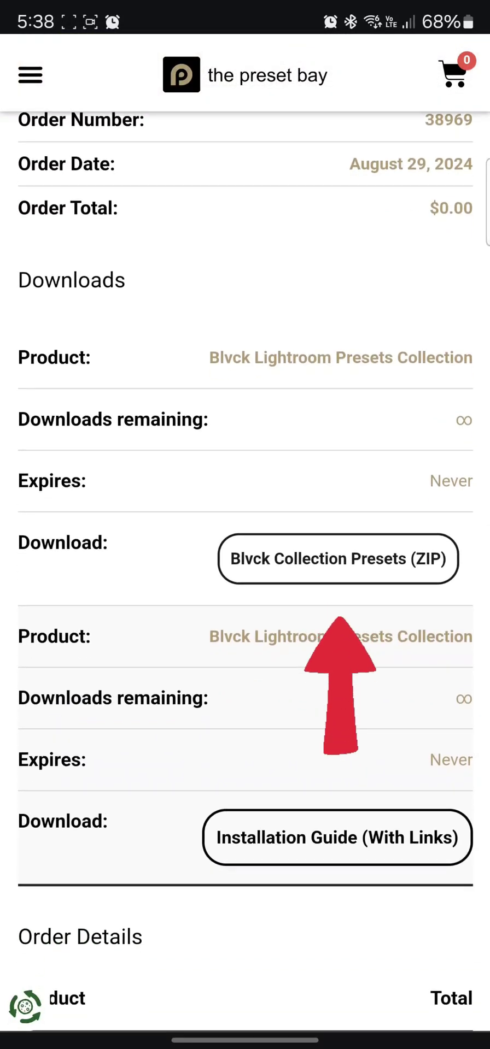
- Download the 5.75 MB Blvck Collection Presets ZIP and open the downloaded file
click(382, 579)
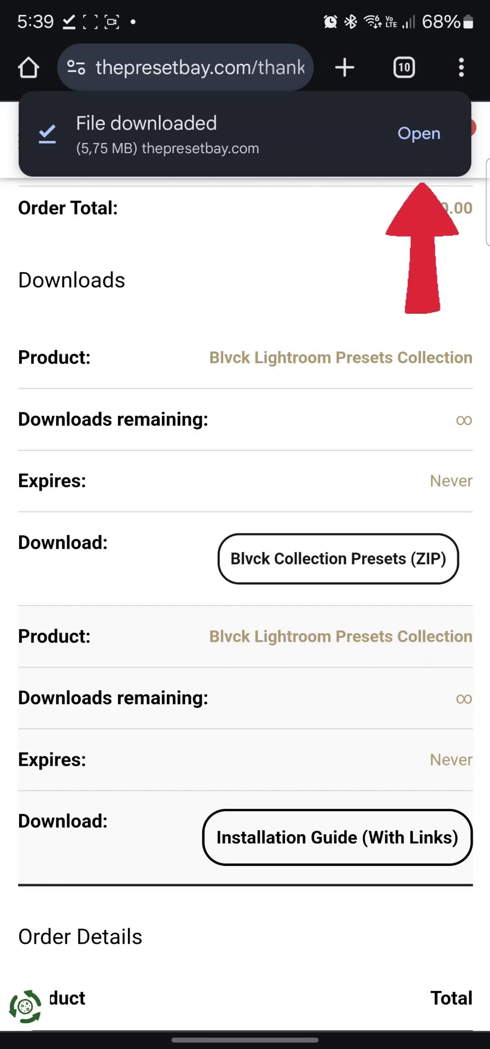
click(419, 133)
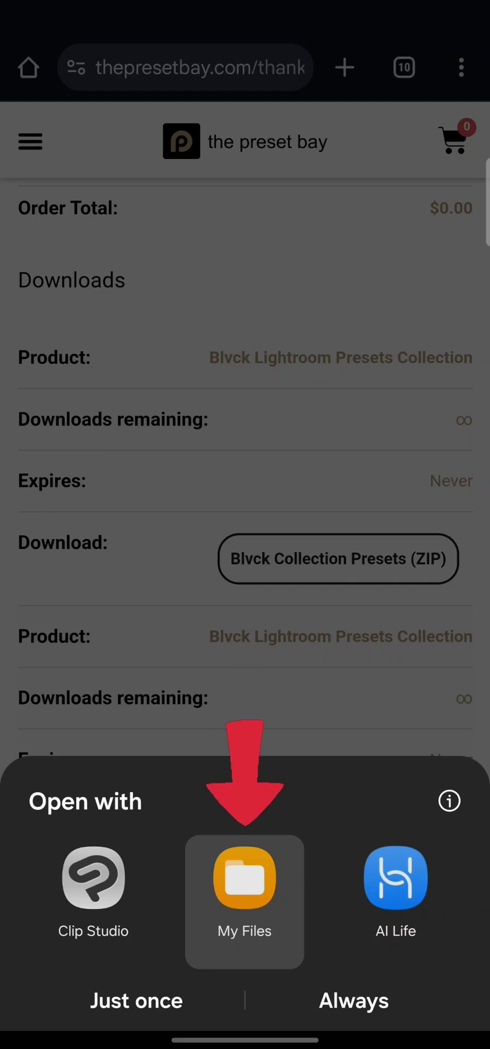
- Extract the Blvck presets ZIP in My Files using the suggested folder name
click(233, 896)
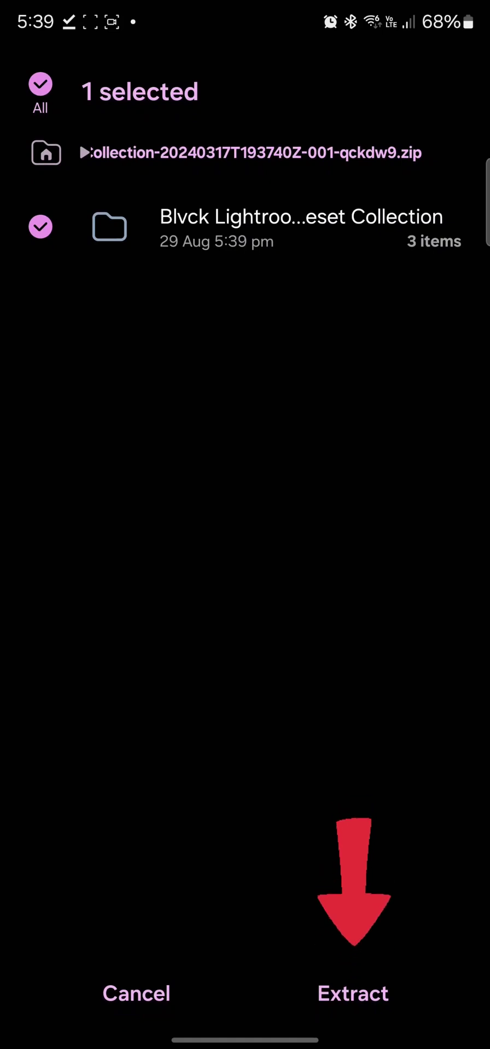
click(388, 1003)
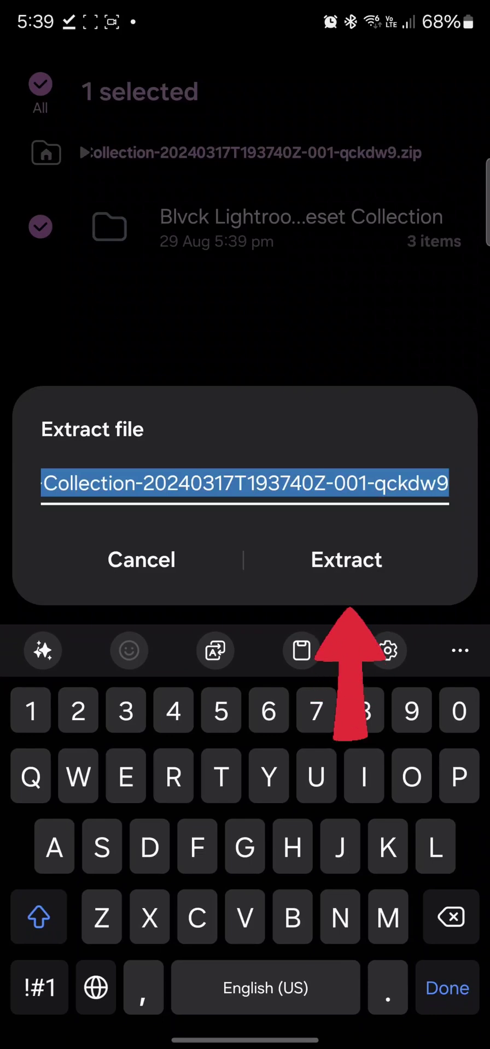
click(346, 559)
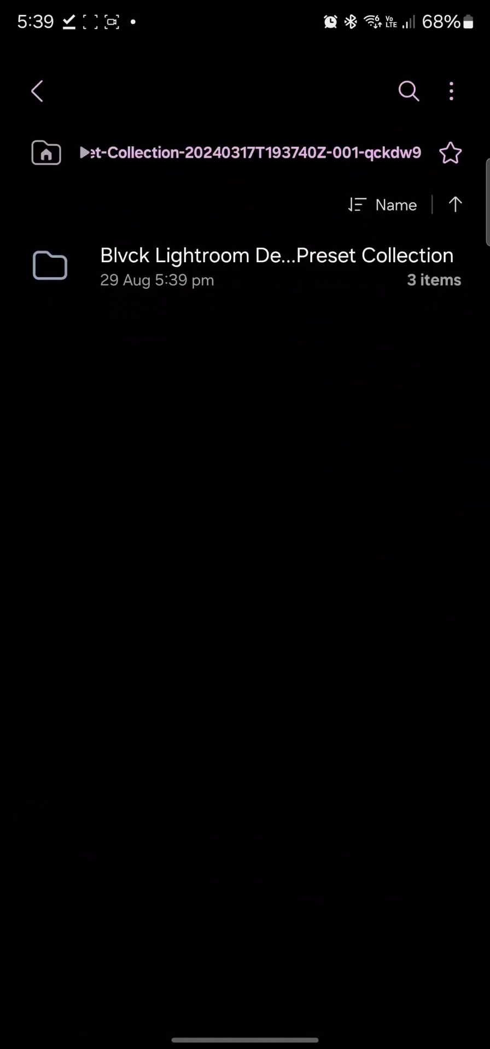
drag(342, 1038, 342, 979)
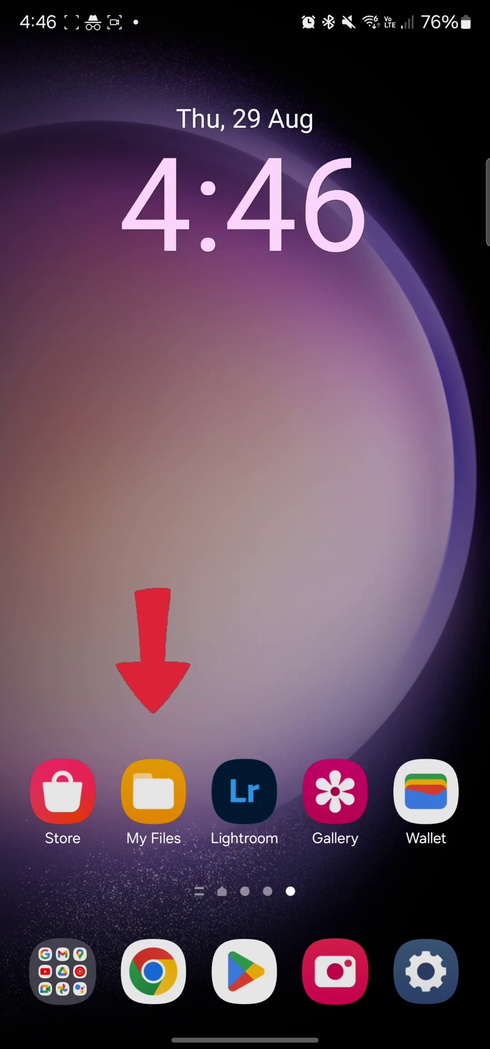
- Extract the Blvck preset collection from the ZIP again in My Files, then return to the download folder
click(153, 792)
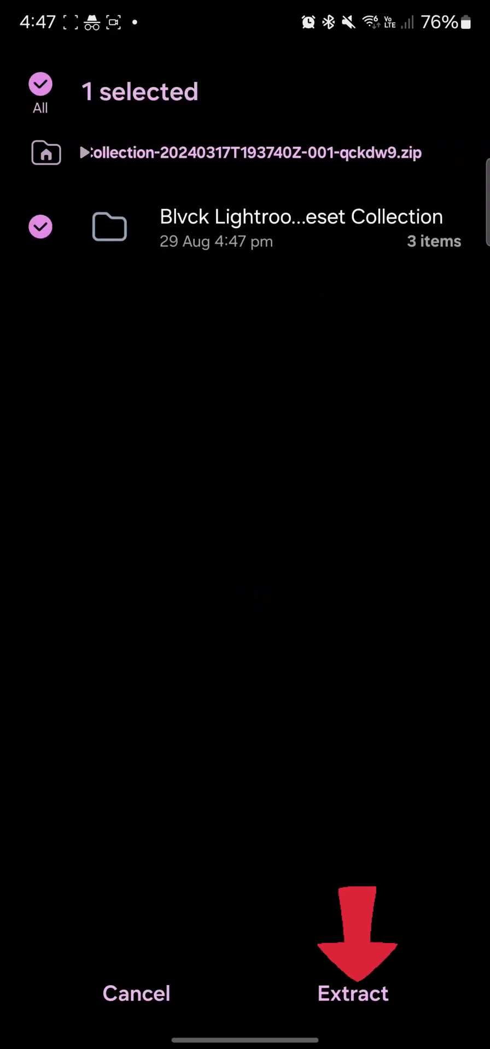
click(374, 1012)
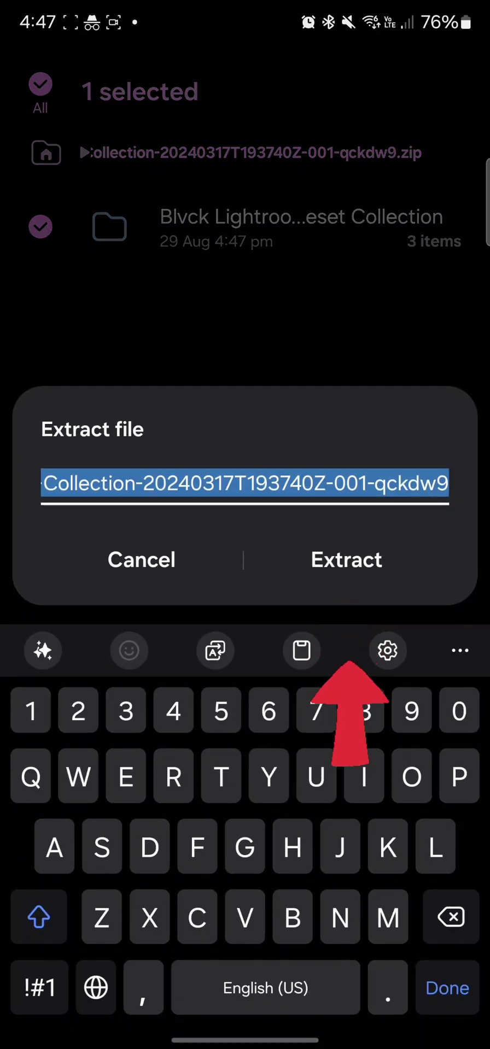
click(367, 562)
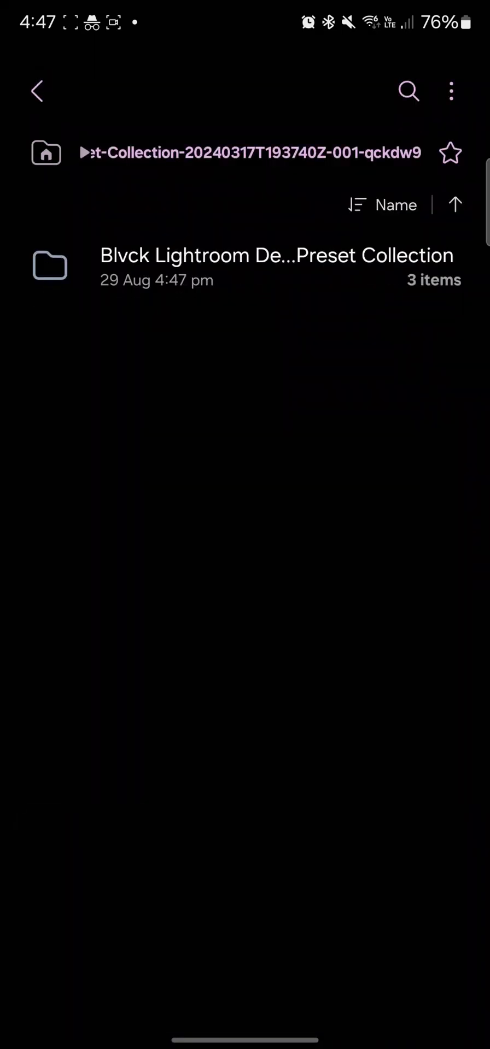
click(37, 90)
- Go to the home screen, then open the Tower Bridge night sample photo in the Lightroom editor
drag(200, 1030, 106, 784)
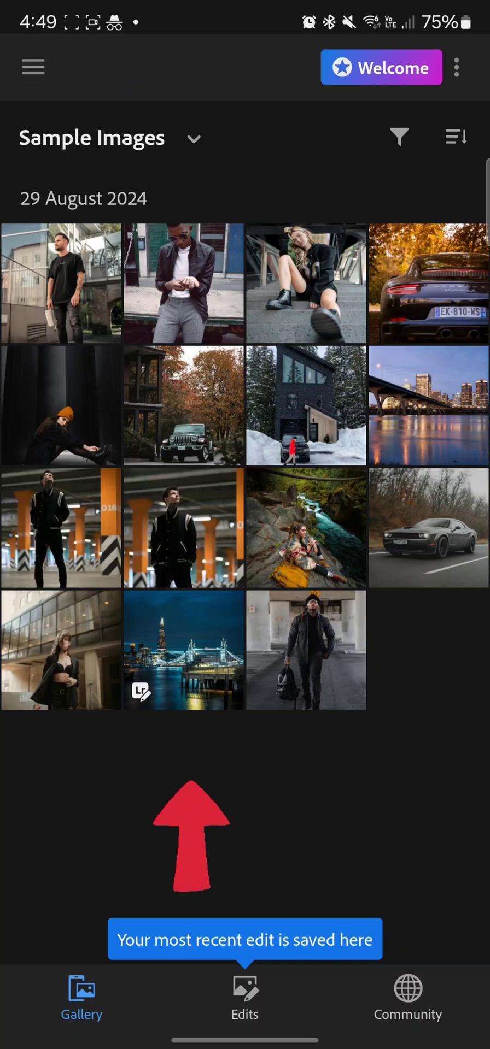
click(184, 651)
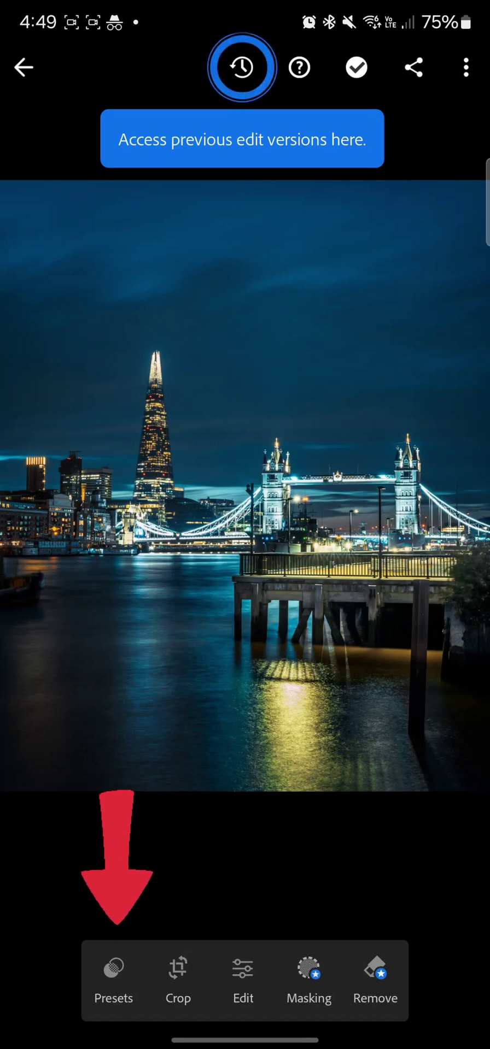
- Show the Yours presets list and its more-options menu for the Tower Bridge photo
click(115, 978)
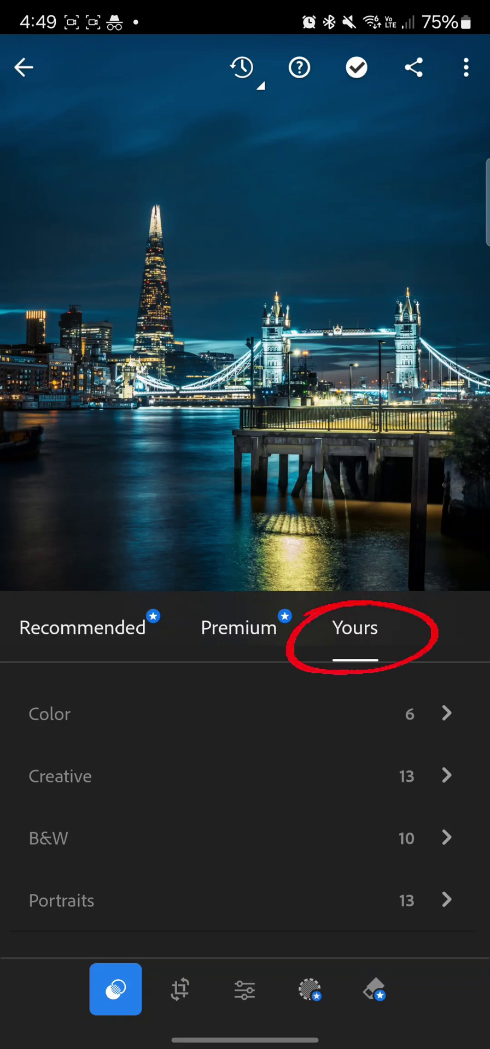
click(363, 639)
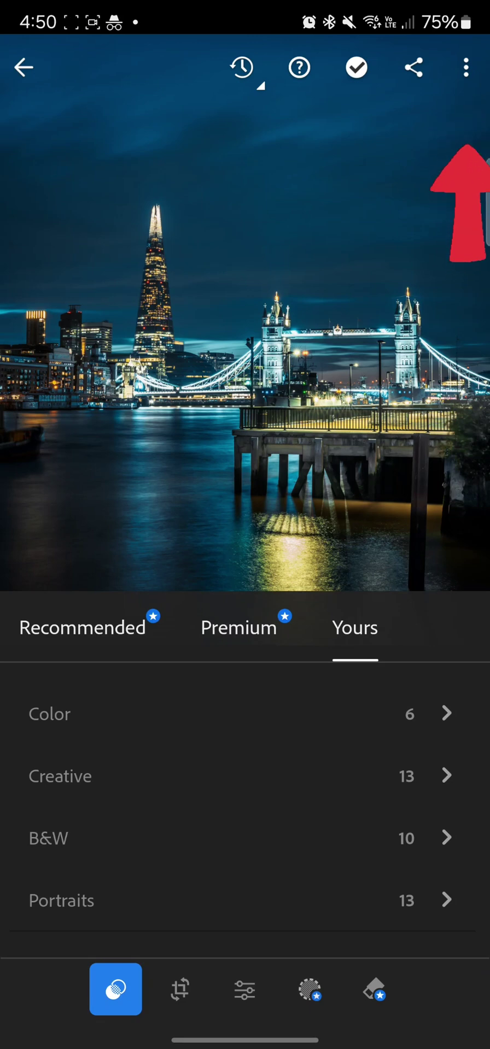
click(466, 67)
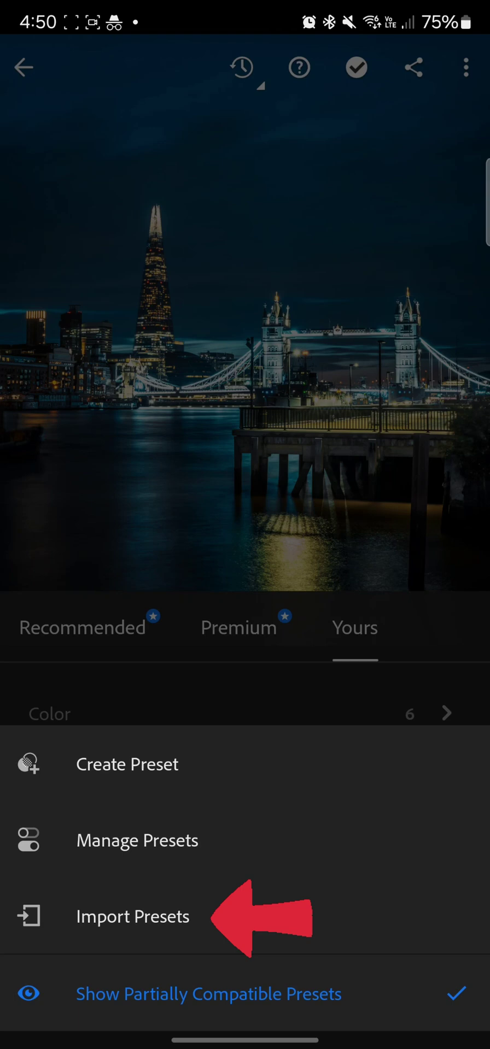
- Import presets from Downloads > Blvck folder > subfolder > 2 Mobile.zip into Lightroom
click(234, 933)
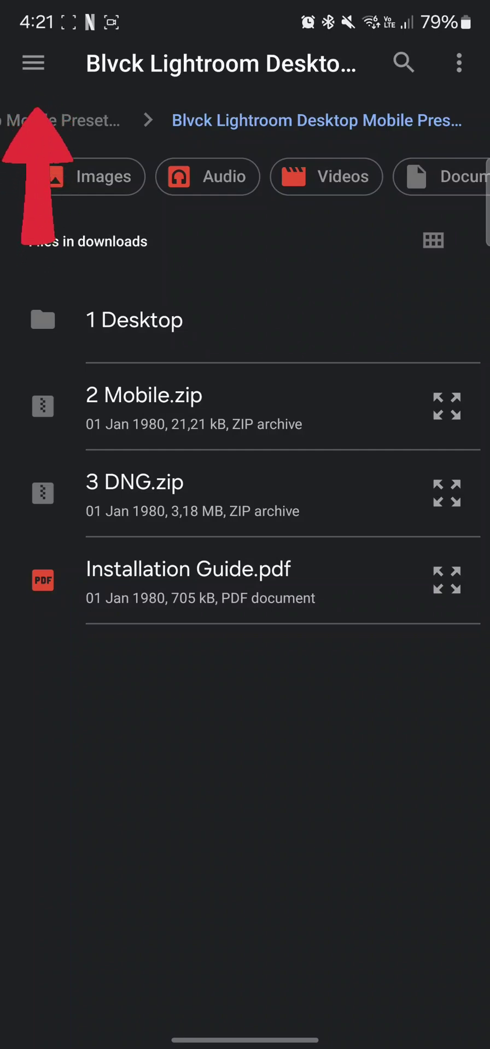
click(34, 66)
click(34, 66)
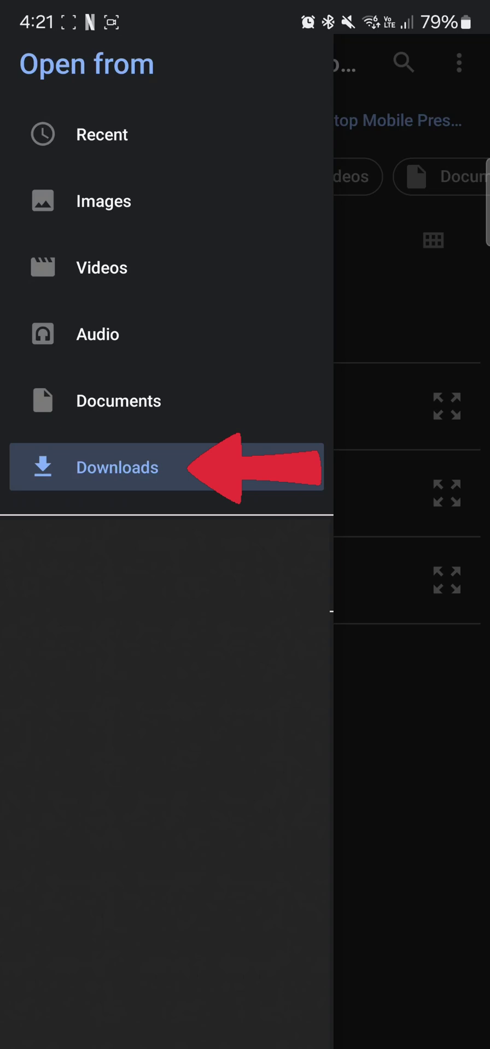
click(189, 481)
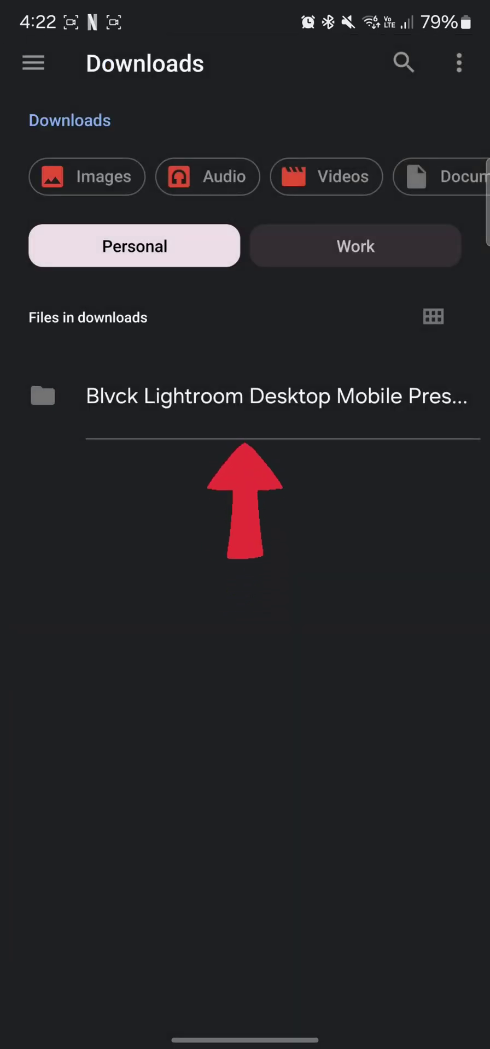
click(276, 395)
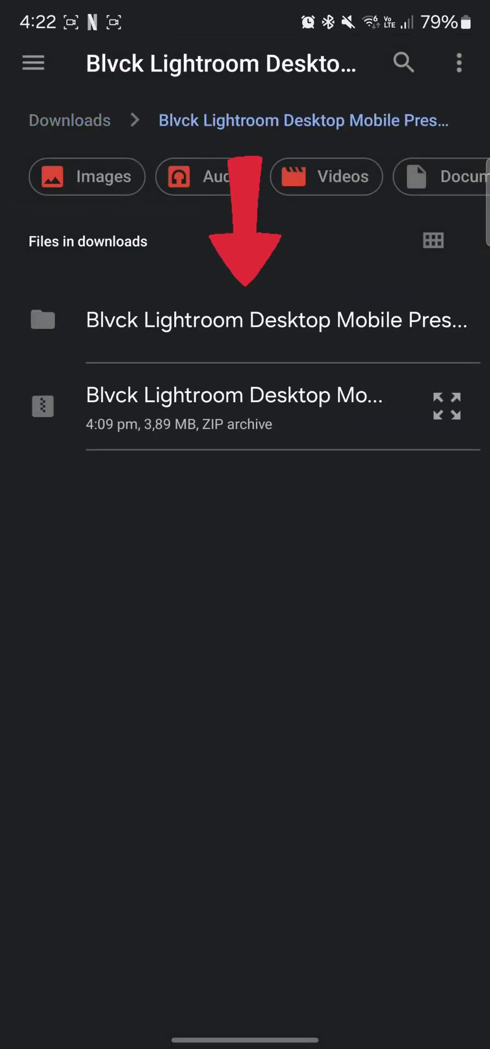
click(363, 329)
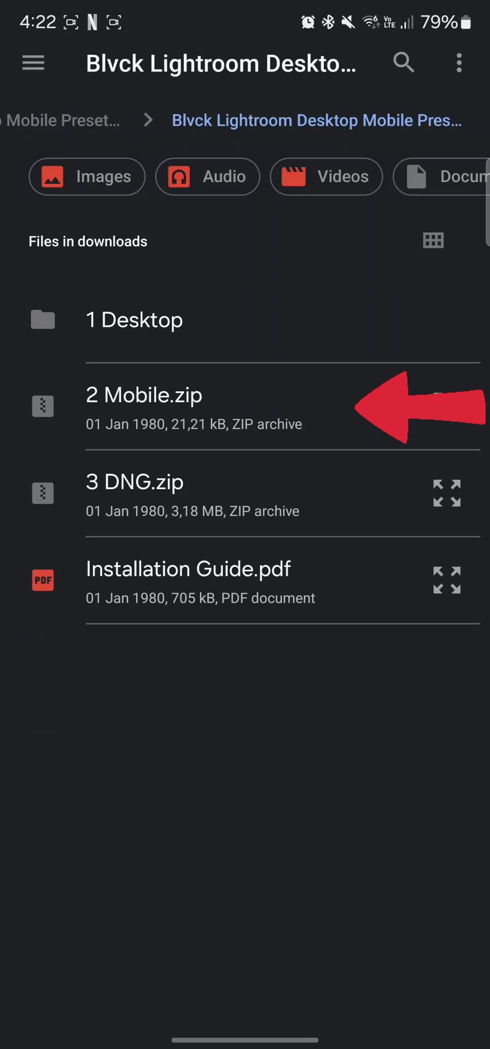
click(284, 414)
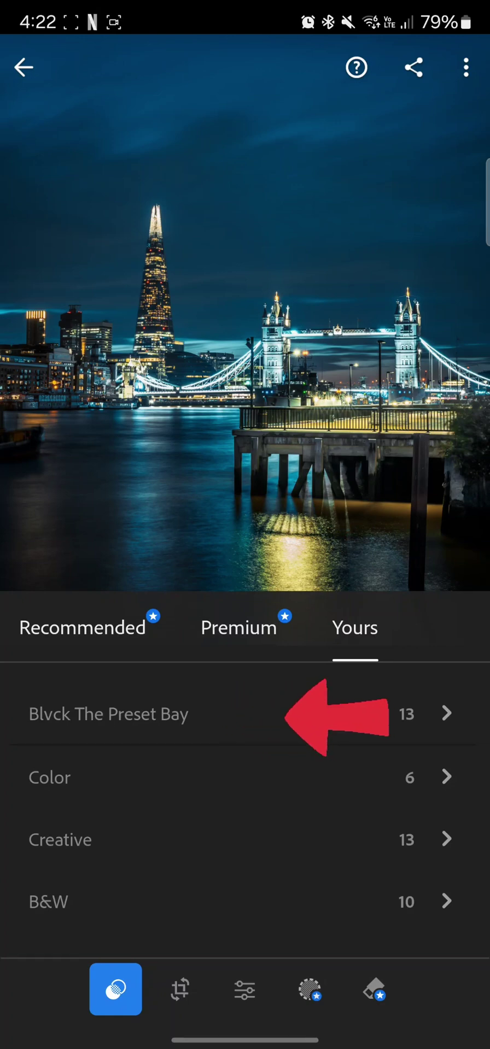
- Apply the '12 Blvck 12' preset from the Blvck The Preset Bay group
click(426, 725)
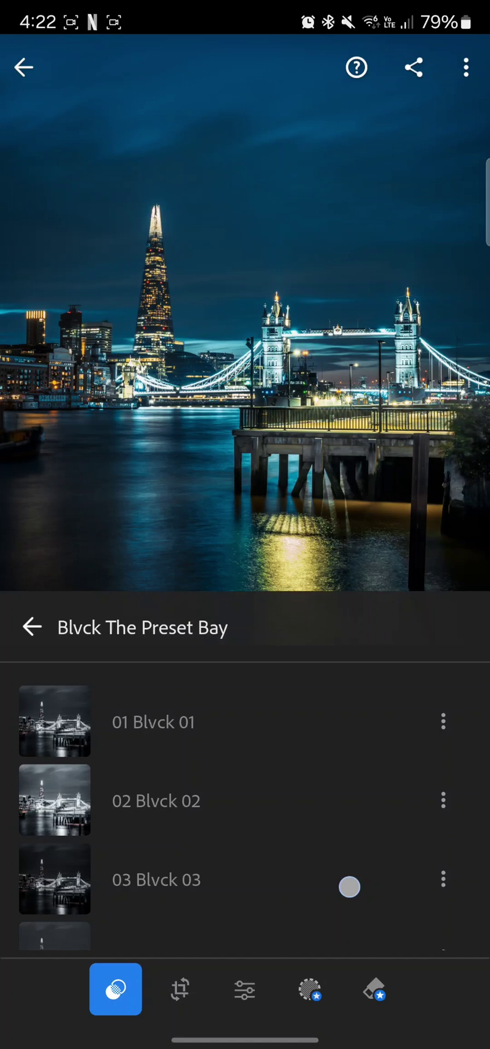
mouse_move(350, 887)
mouse_down()
mouse_move(375, 623)
mouse_move(370, 515)
mouse_up()
mouse_move(360, 874)
mouse_down()
mouse_move(363, 680)
mouse_move(382, 459)
mouse_up()
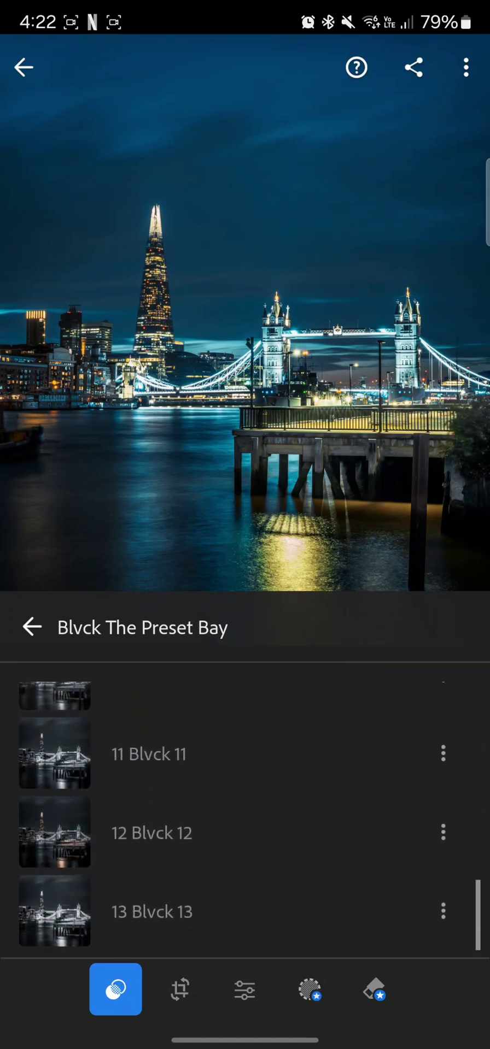
click(285, 854)
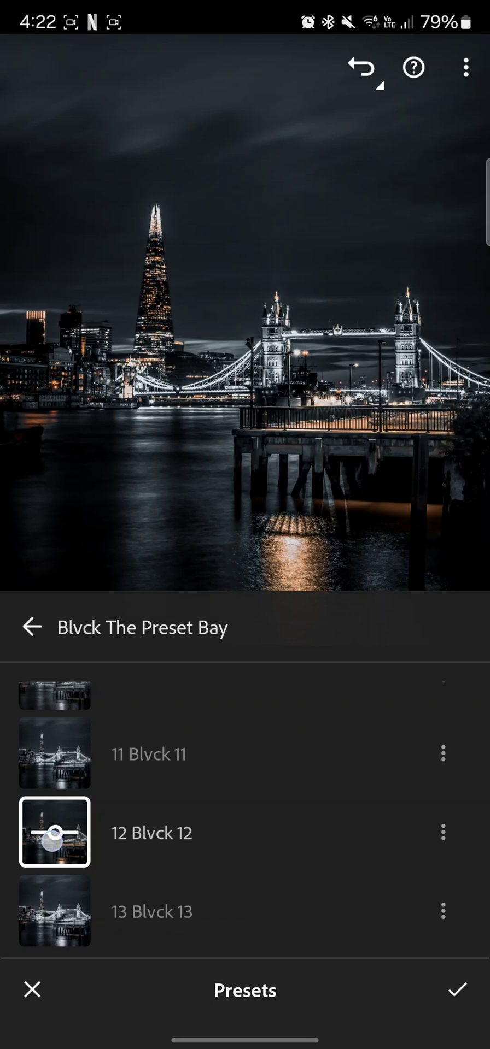
- Set the '12 Blvck 12' preset amount to +134 and confirm it
click(52, 841)
drag(244, 890, 164, 904)
mouse_move(245, 894)
mouse_down()
mouse_move(175, 894)
mouse_move(337, 900)
mouse_move(263, 934)
mouse_move(234, 937)
mouse_up()
click(457, 991)
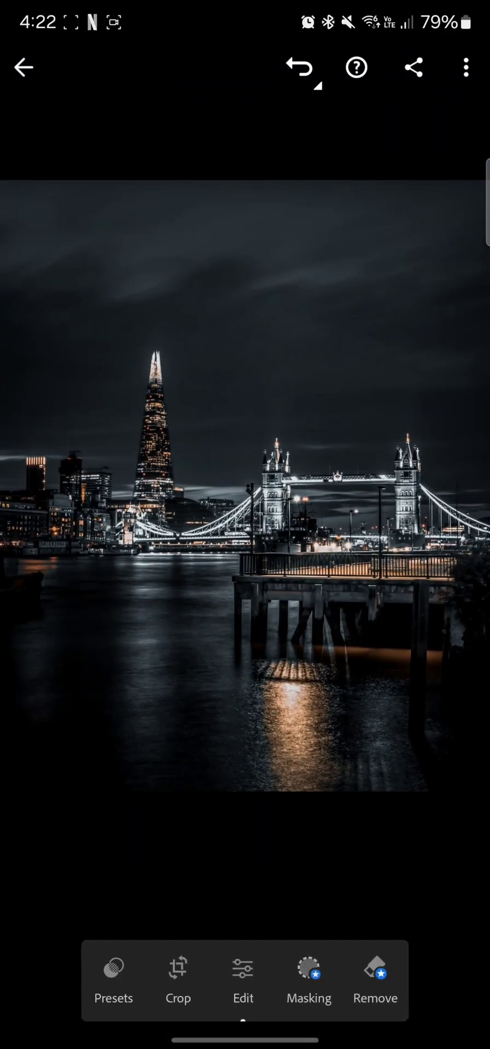